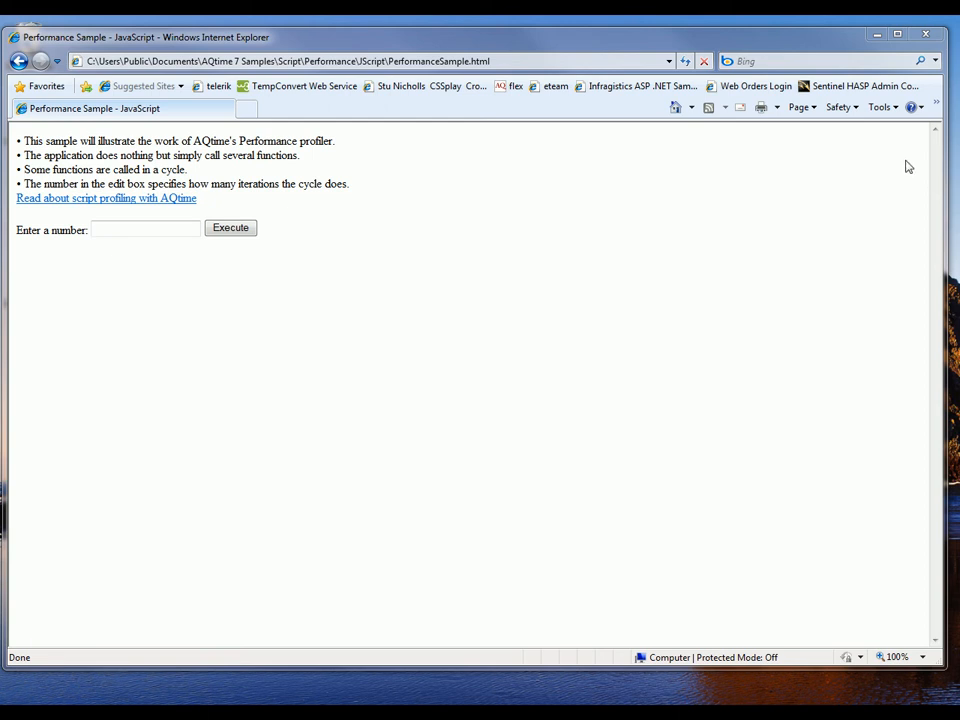
# Step: Enable script debugging in the Internet Options by unchecking "Disable script debugging (Internet Explorer)" and "Disable script debugging (Other)"
pyautogui.click(882, 107)
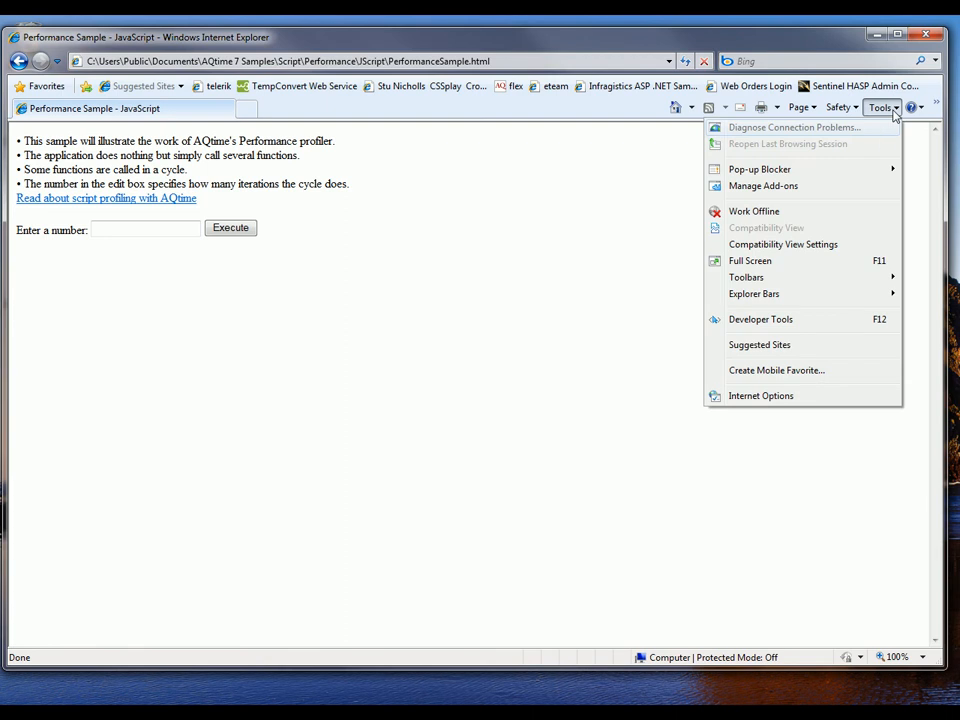
pyautogui.click(790, 397)
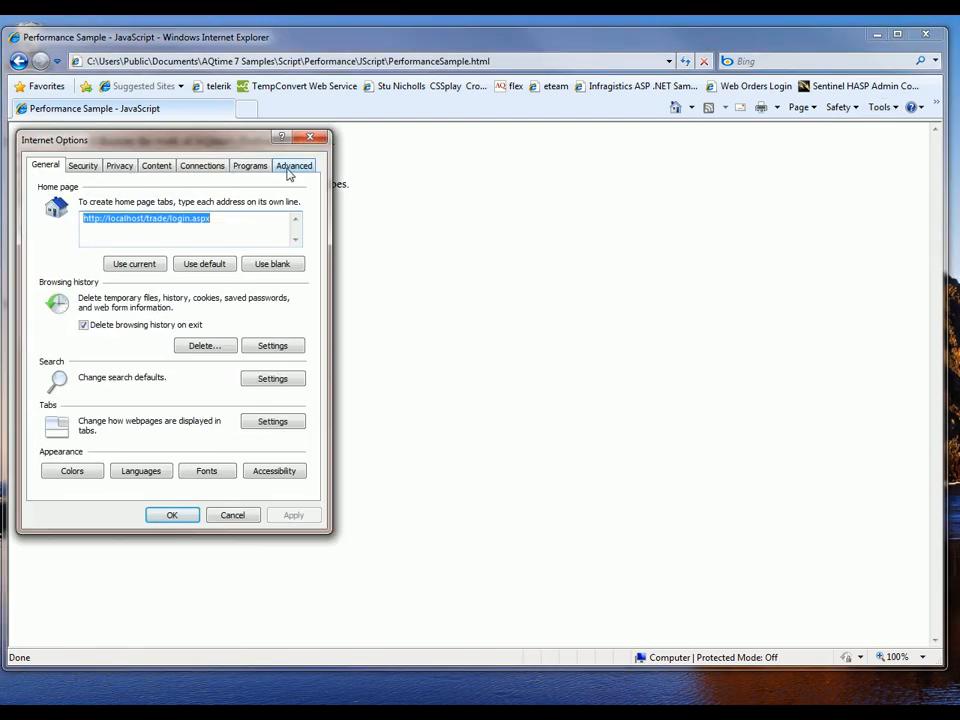
pyautogui.click(291, 166)
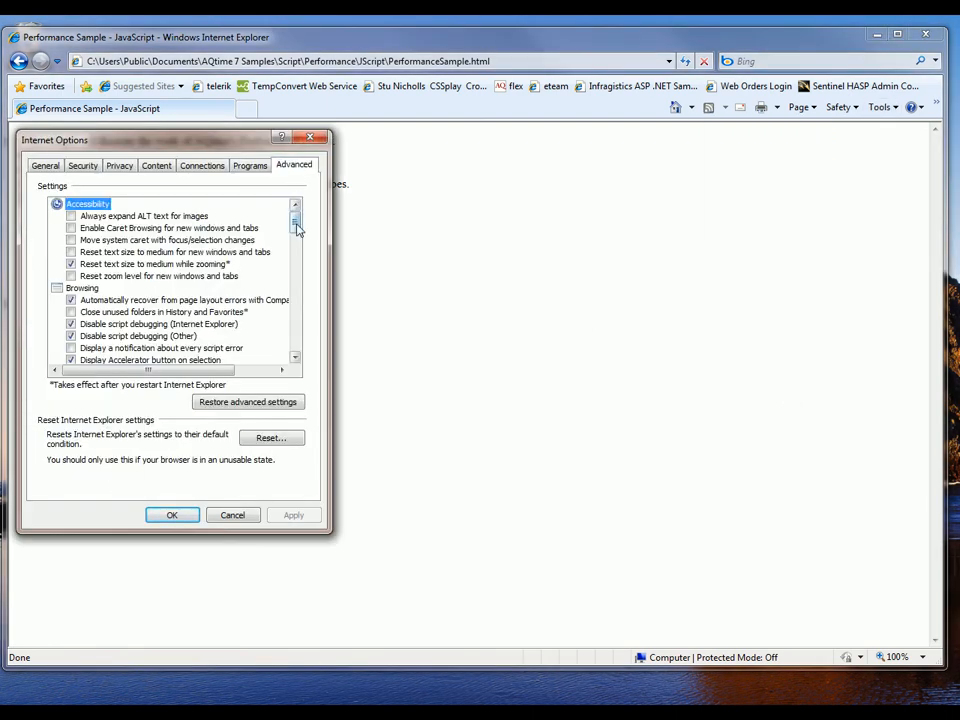
pyautogui.moveTo(298, 227); pyautogui.dragTo(297, 236)
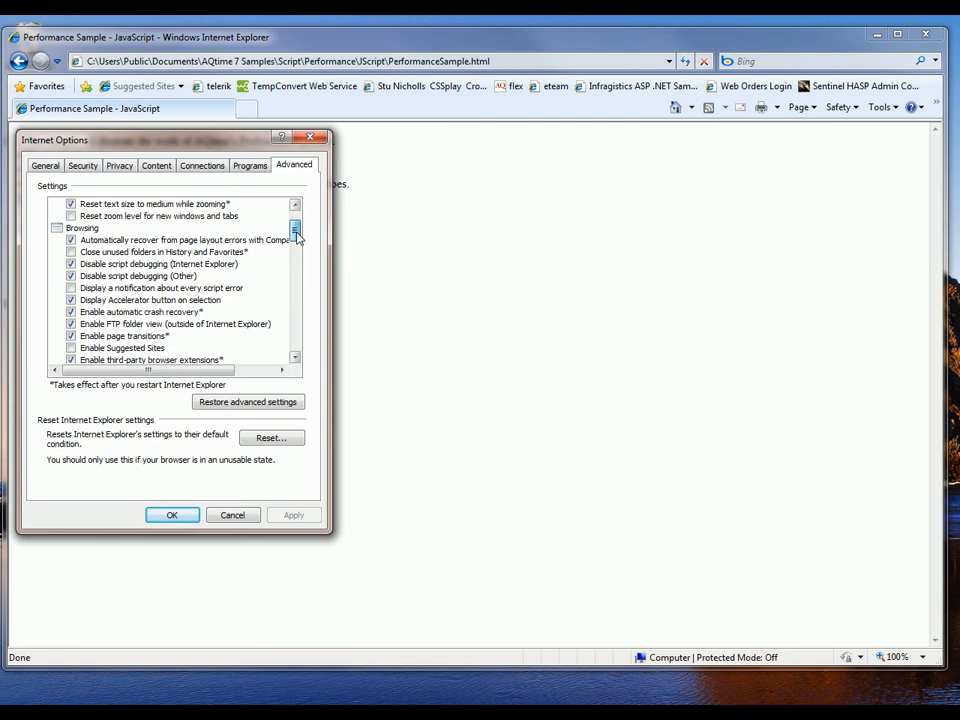
pyautogui.click(71, 264)
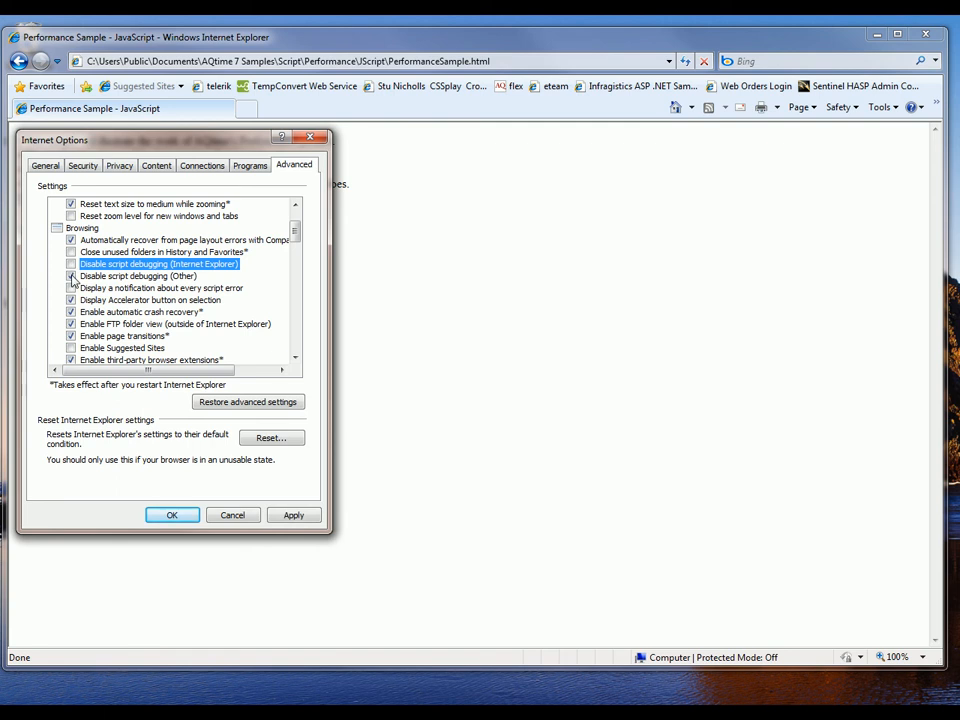
pyautogui.click(71, 276)
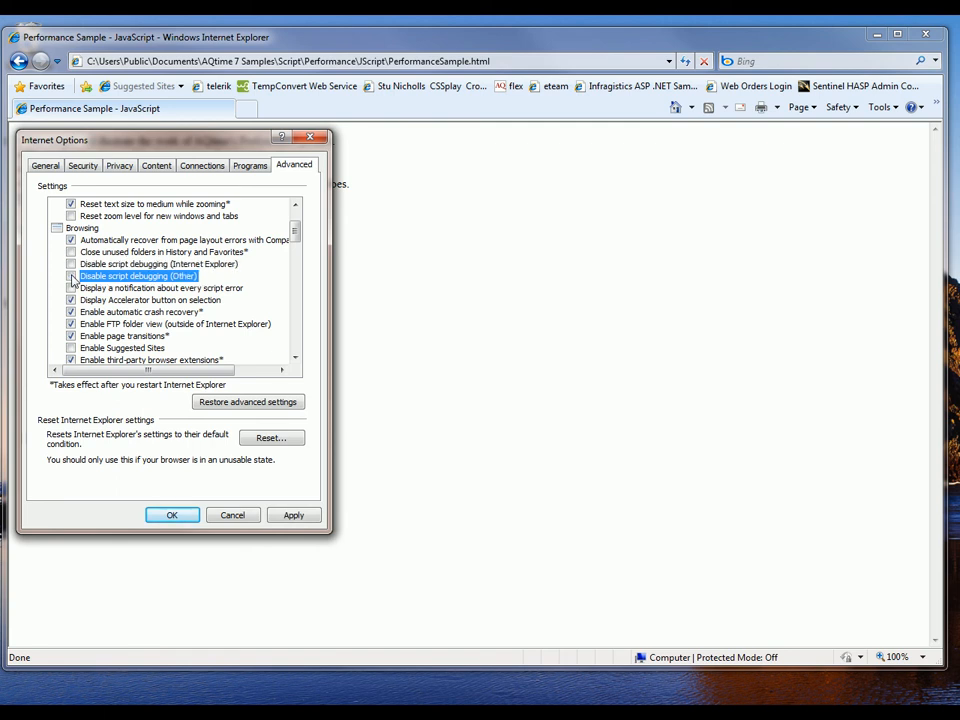
pyautogui.click(305, 515)
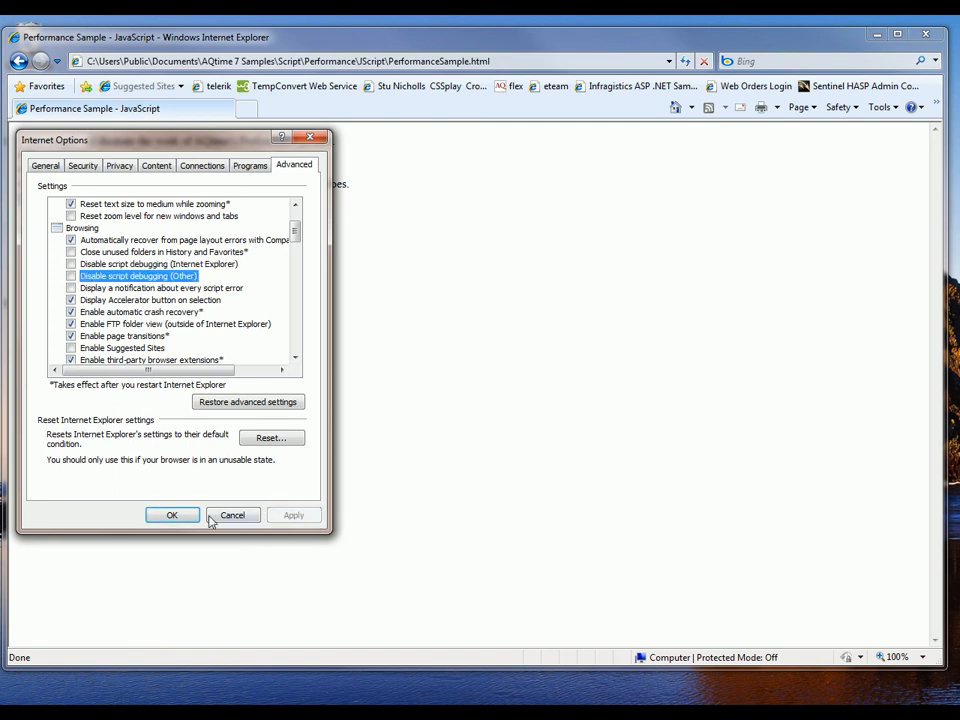
pyautogui.click(190, 515)
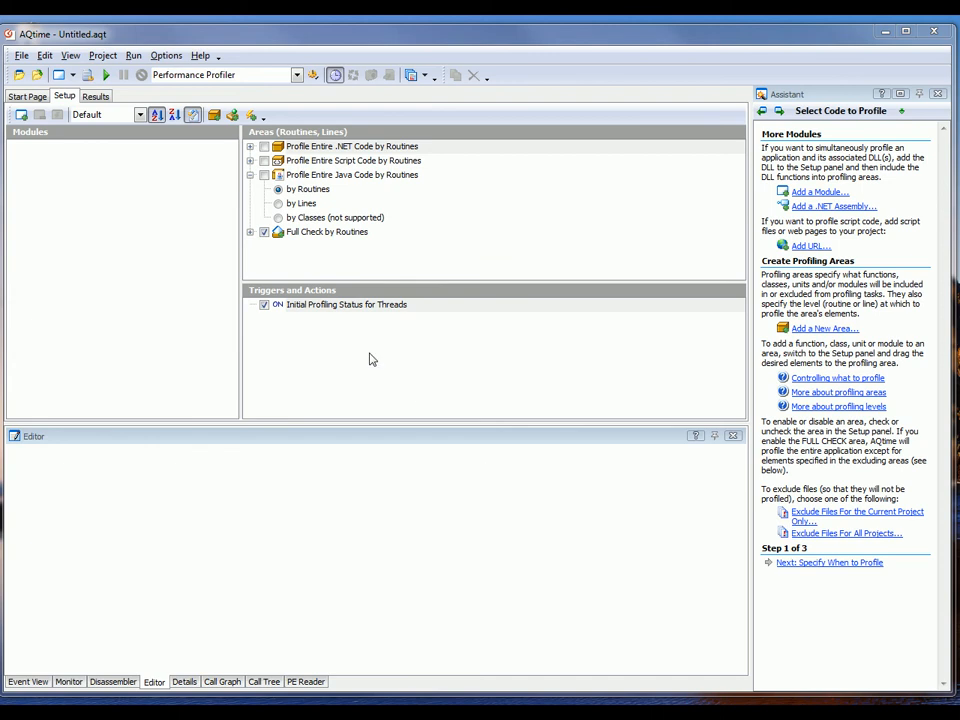
# Step: In AQtime, add the script file PerformanceSample.js from the JScript folder as a project module and select the Performance Profiler
pyautogui.rightClick(77, 177)
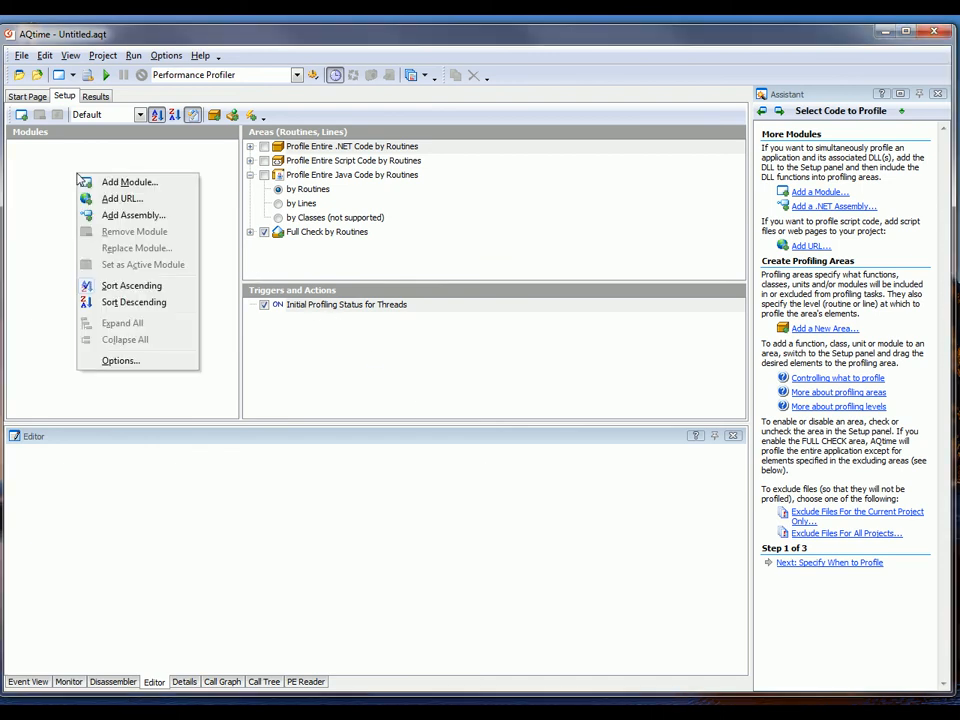
pyautogui.click(128, 182)
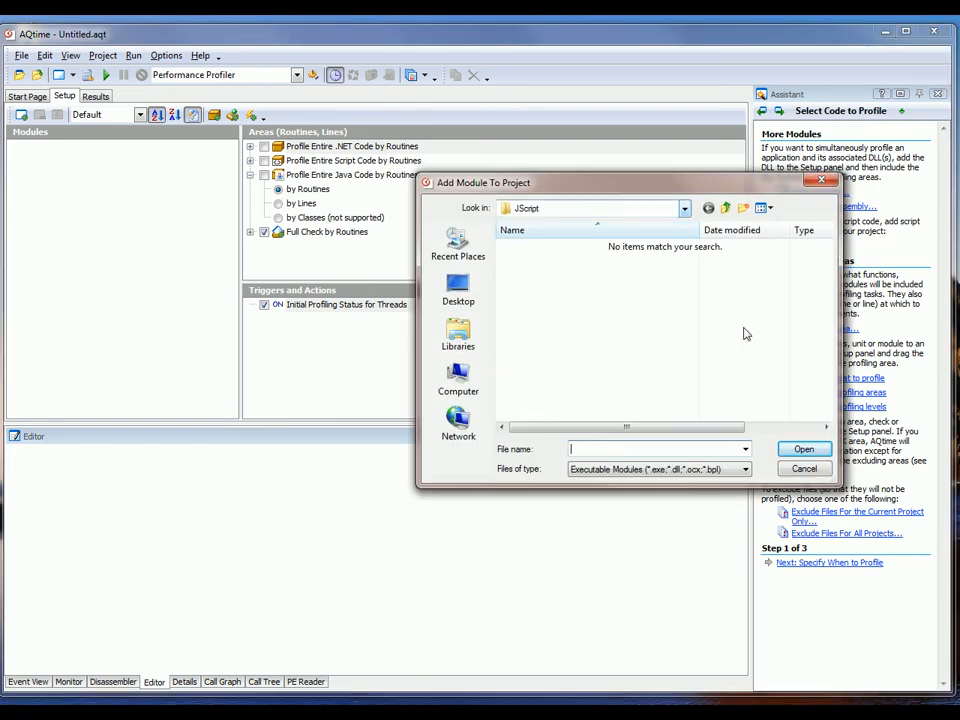
pyautogui.click(745, 470)
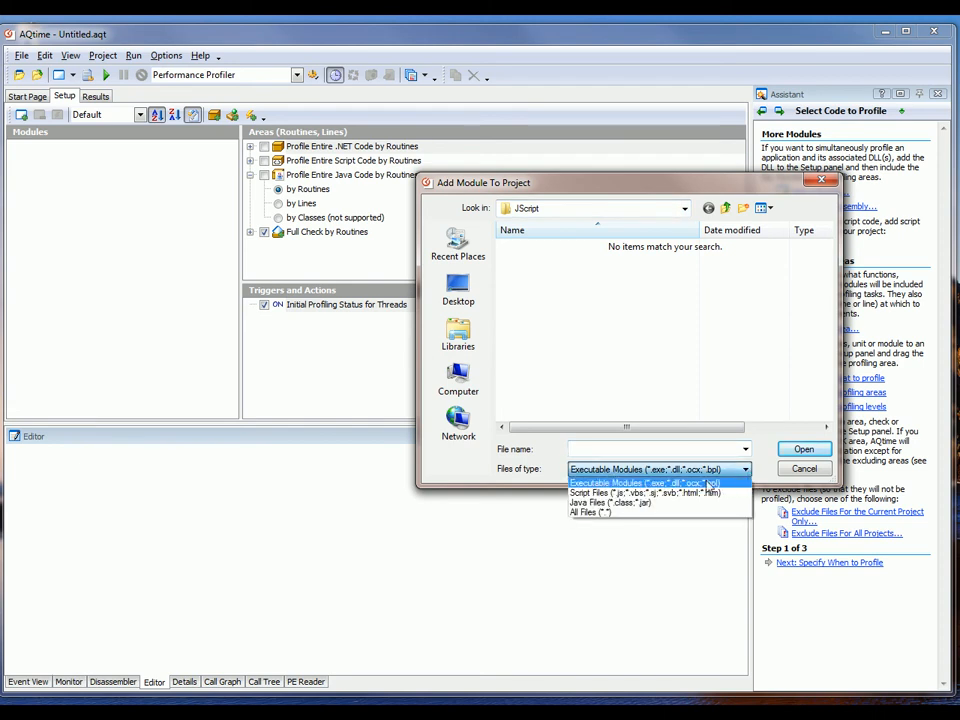
pyautogui.click(678, 494)
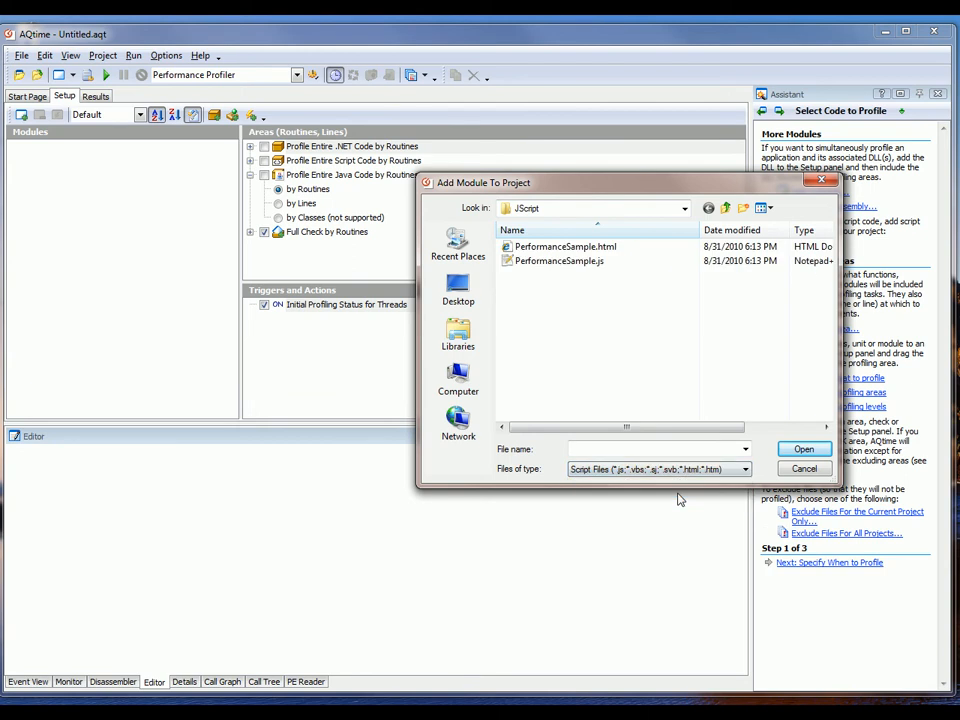
pyautogui.click(578, 263)
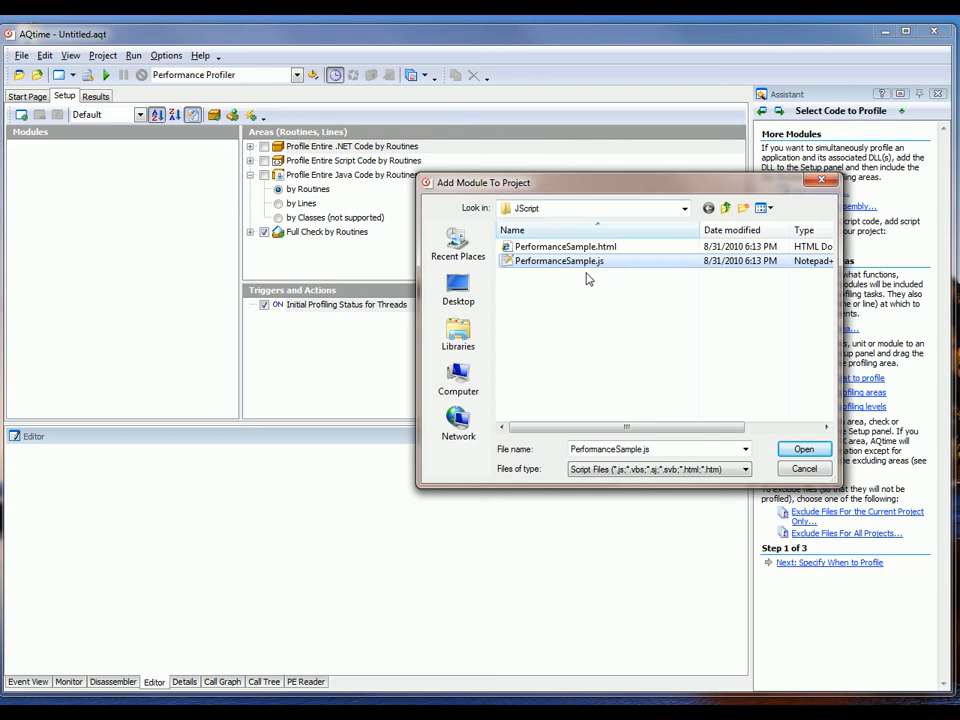
pyautogui.click(797, 452)
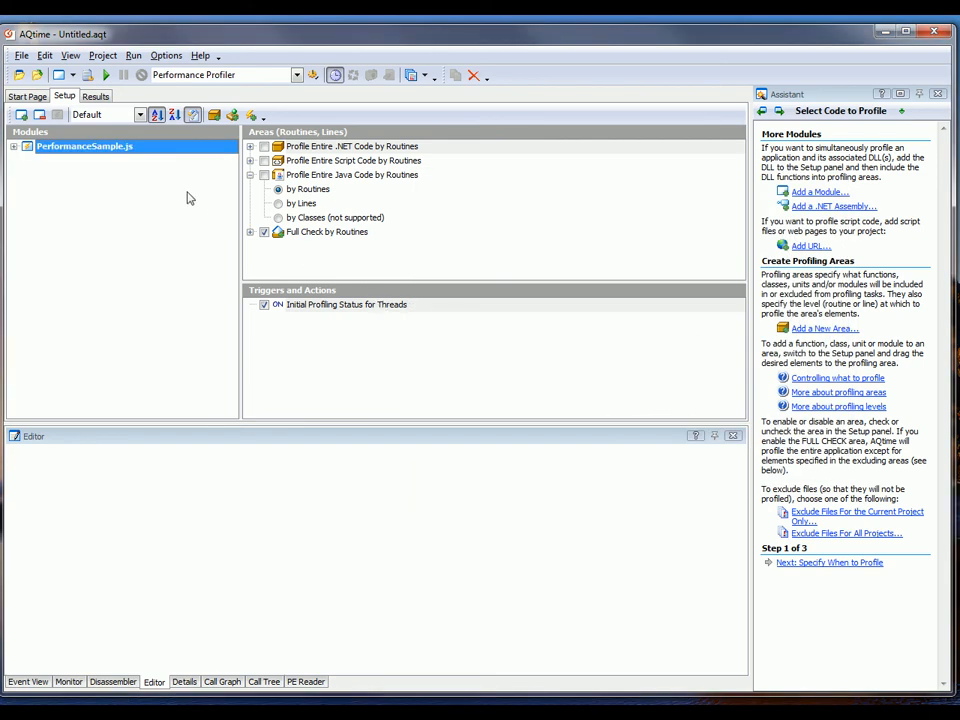
pyautogui.click(297, 77)
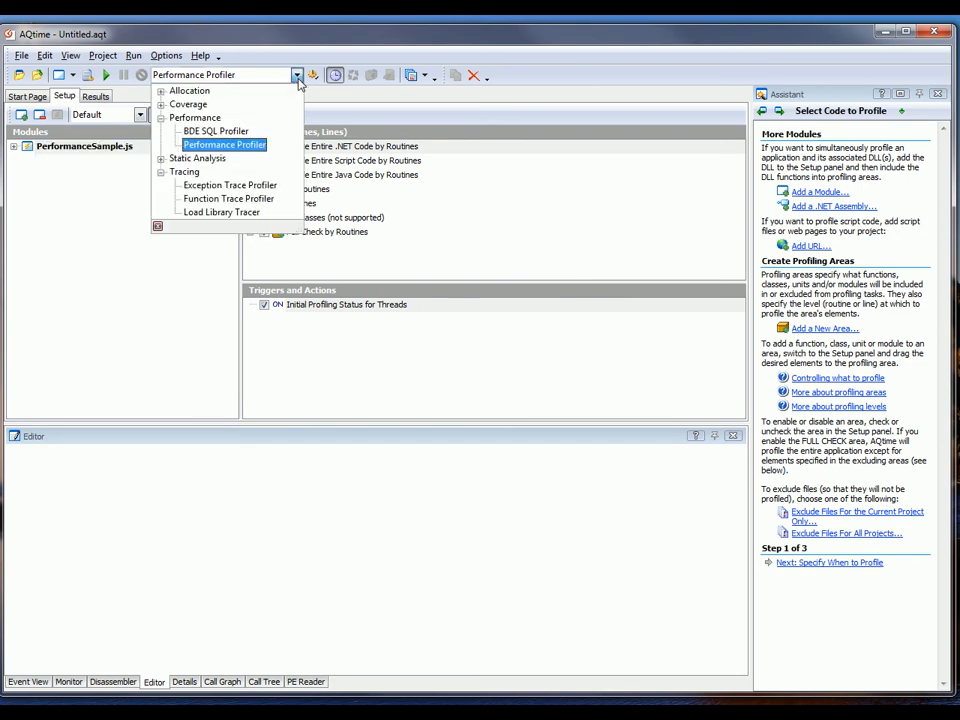
pyautogui.click(260, 150)
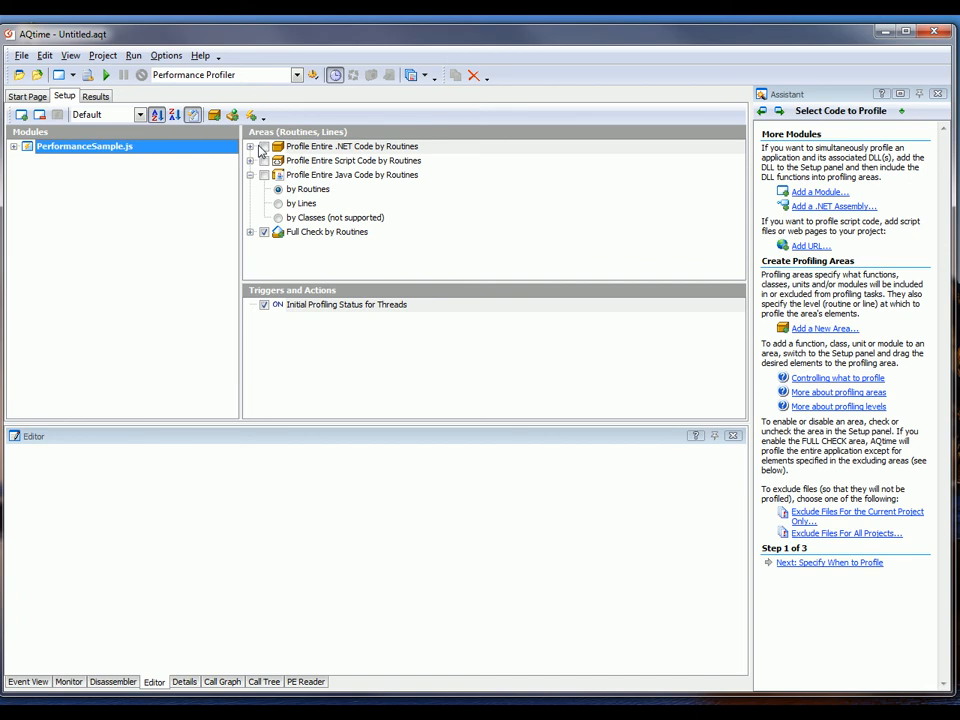
# Step: Set the host application in the run parameters to Default Web Browser
pyautogui.click(140, 58)
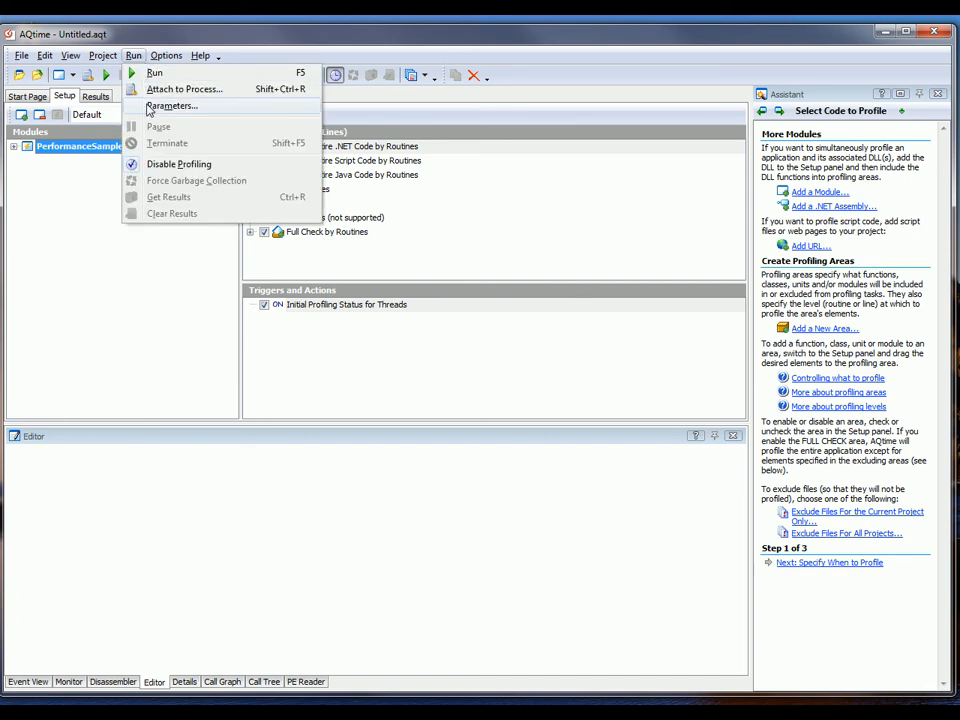
pyautogui.click(148, 105)
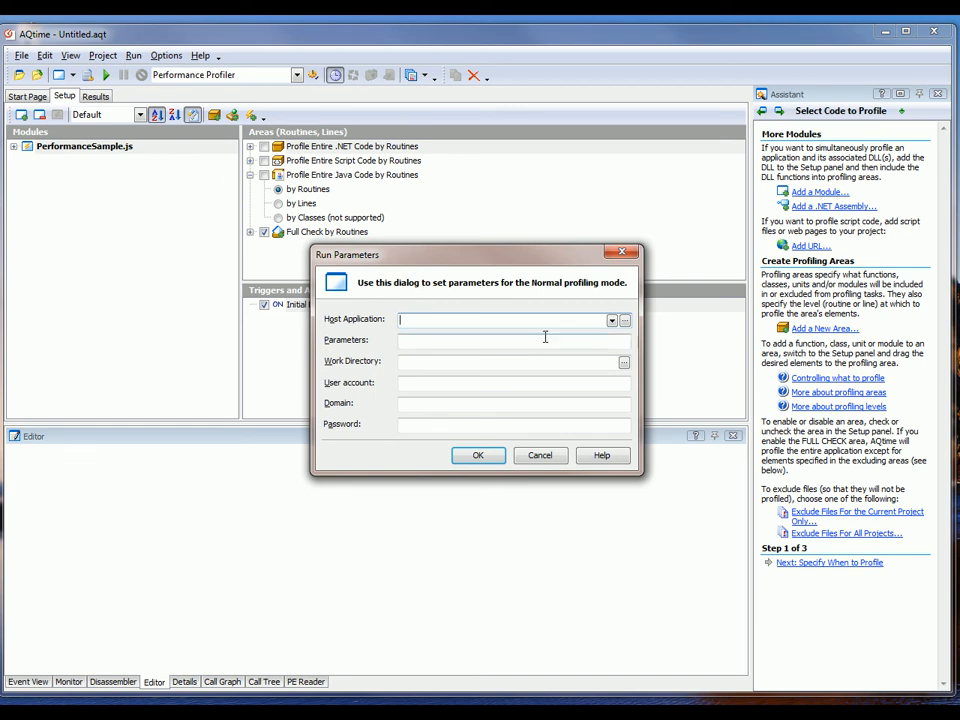
pyautogui.click(611, 320)
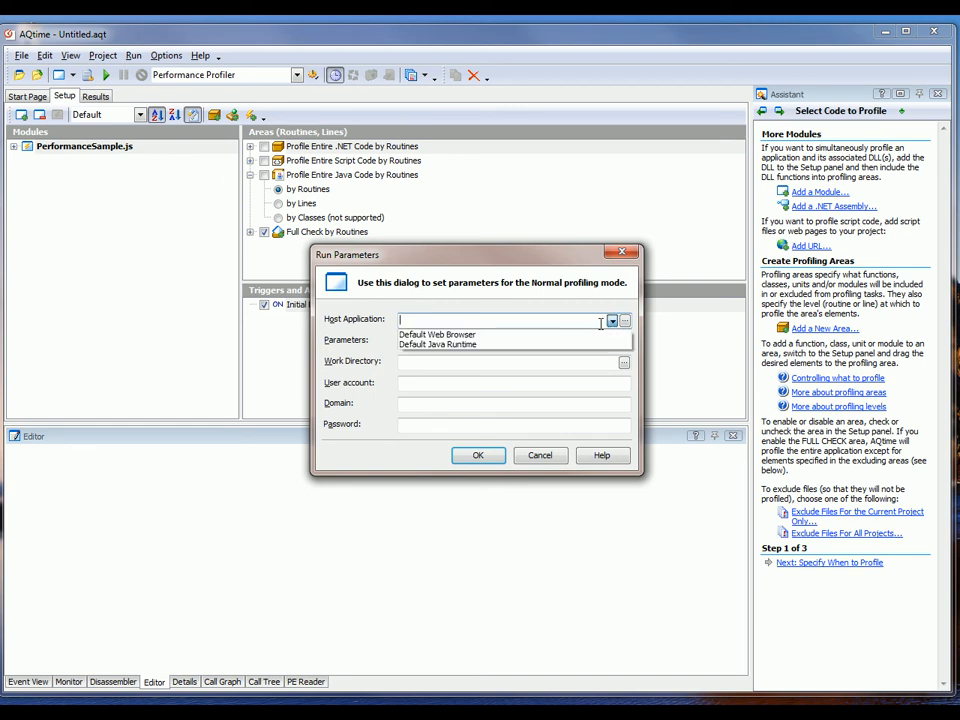
pyautogui.click(574, 335)
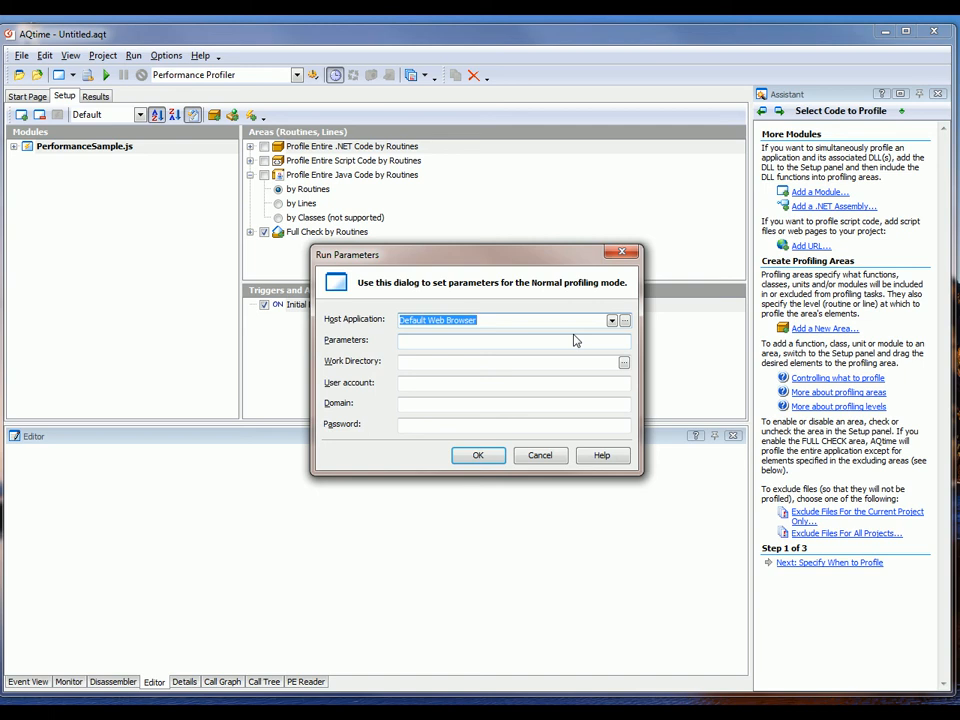
# Step: Set the Parameters value to C:\Users\Public\Documents\AQtime 7 Samples\Script\Performance\JScript\PerformanceSample.html, copying the folder path from Windows Explorer, and confirm the run parameters
pyautogui.click(573, 341)
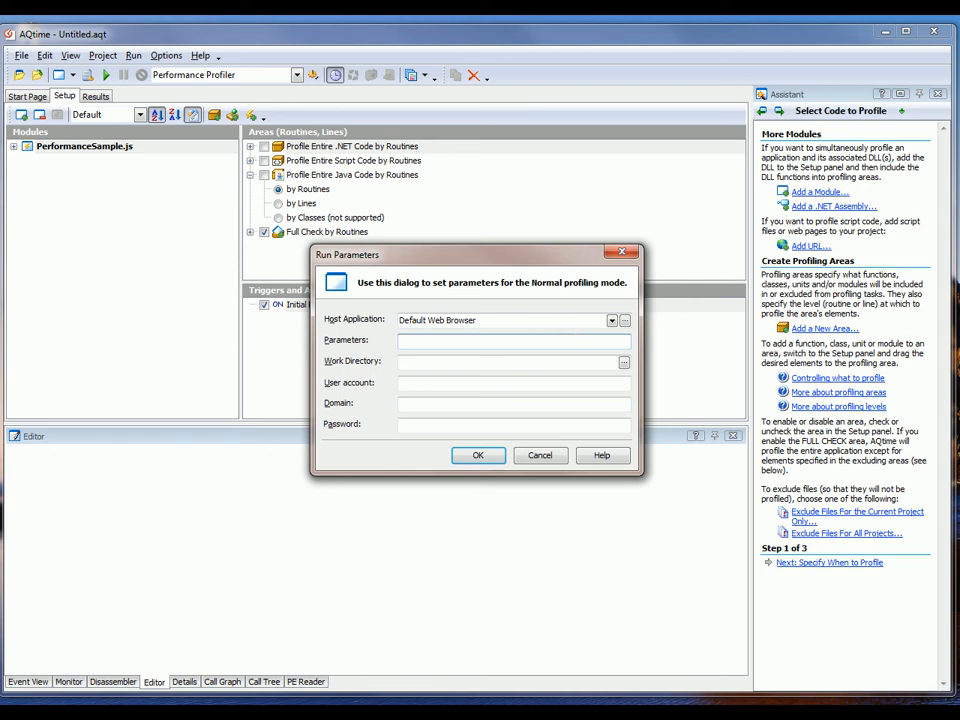
pyautogui.click(112, 717)
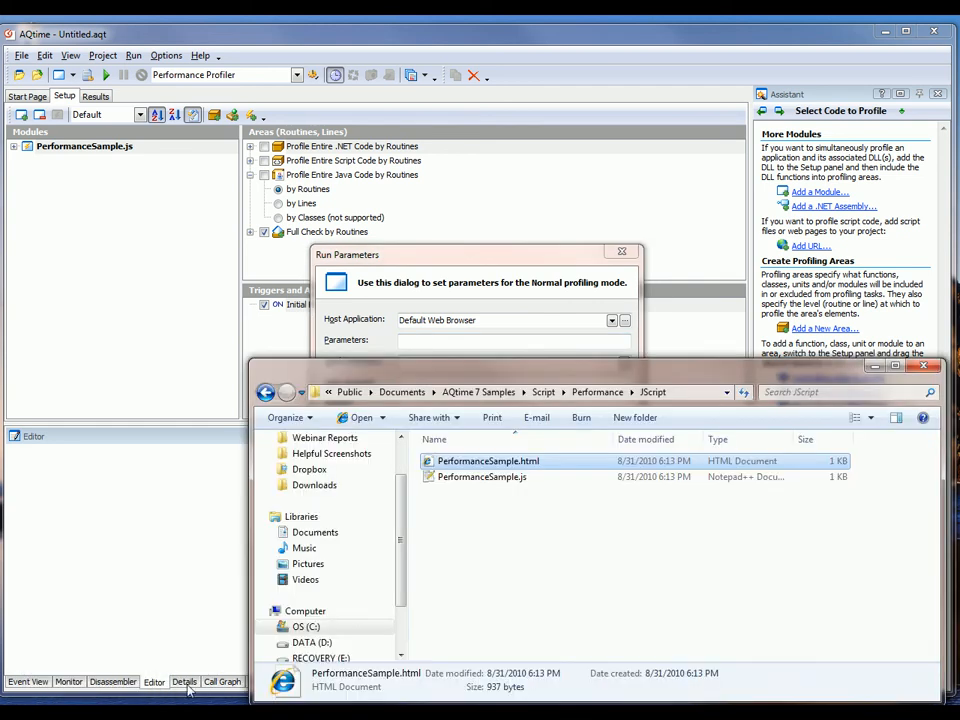
pyautogui.click(674, 394)
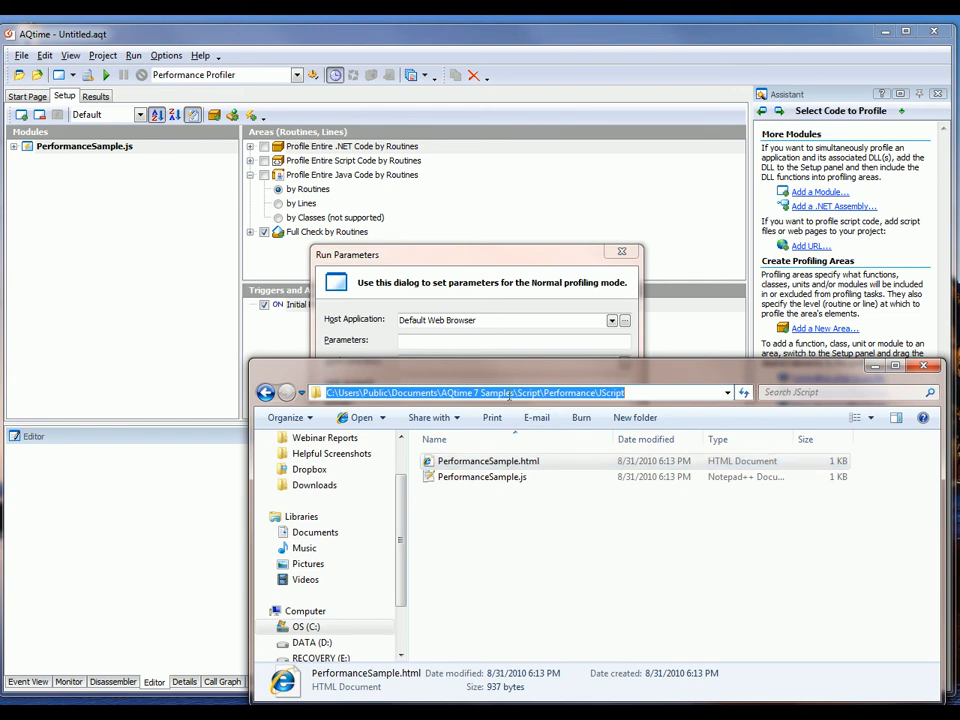
pyautogui.rightClick(509, 397)
pyautogui.click(600, 442)
pyautogui.click(463, 342)
pyautogui.hotkey('ctrl', 'v')
pyautogui.write('\\')
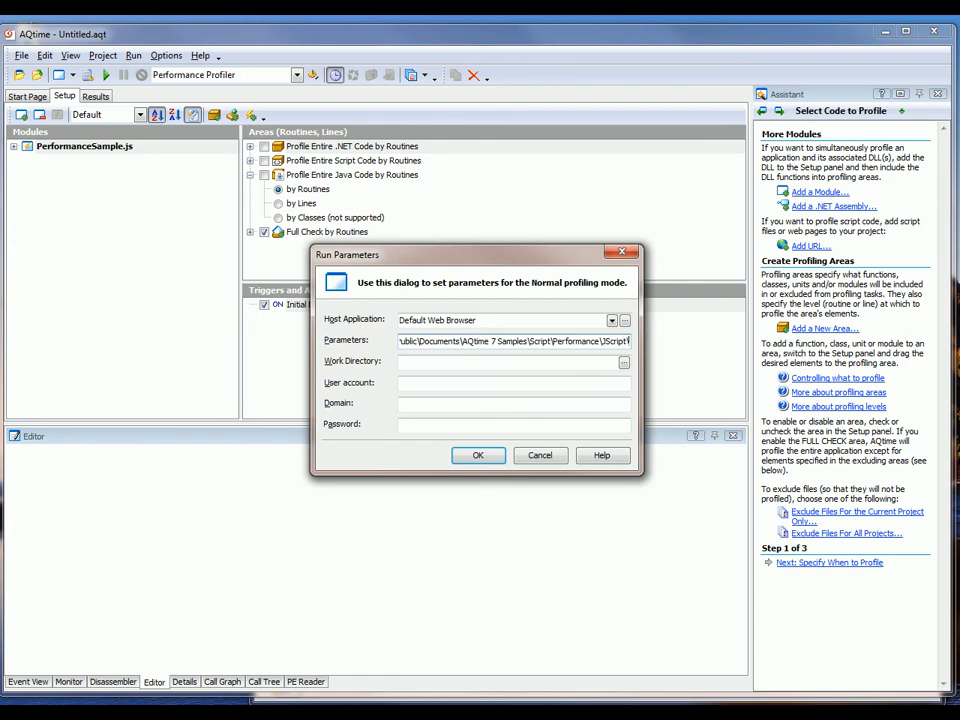
pyautogui.write('Performance\\JScript\\PerformanceSample.html')
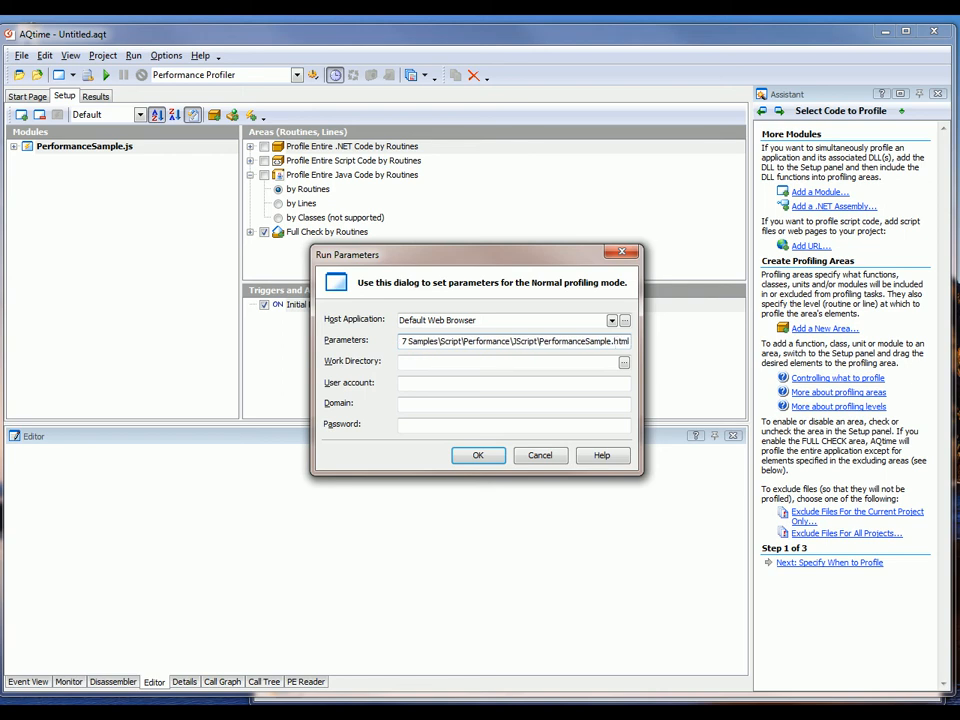
pyautogui.click(481, 456)
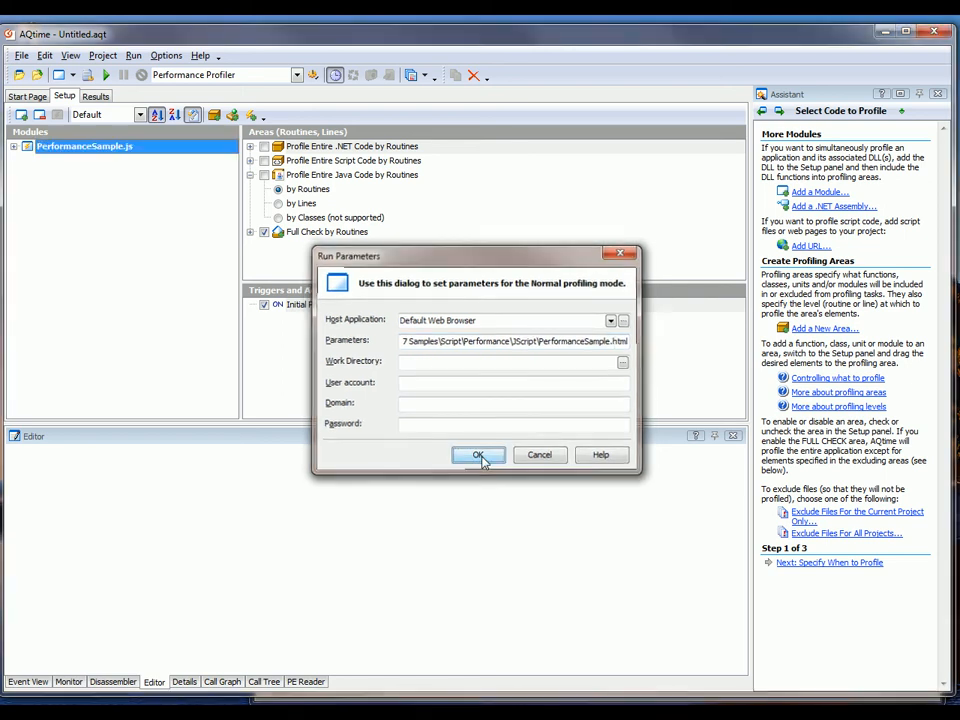
# Step: Select the Normal profiling mode and start the profiler run with Win32 Threads and Elapsed Time
pyautogui.click(73, 76)
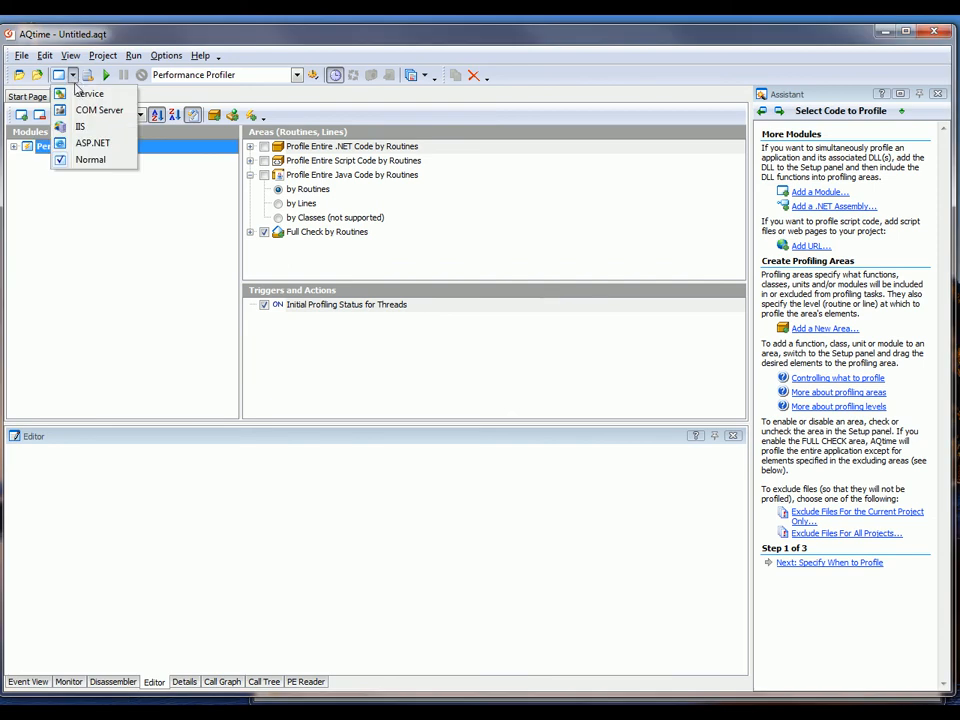
pyautogui.click(90, 160)
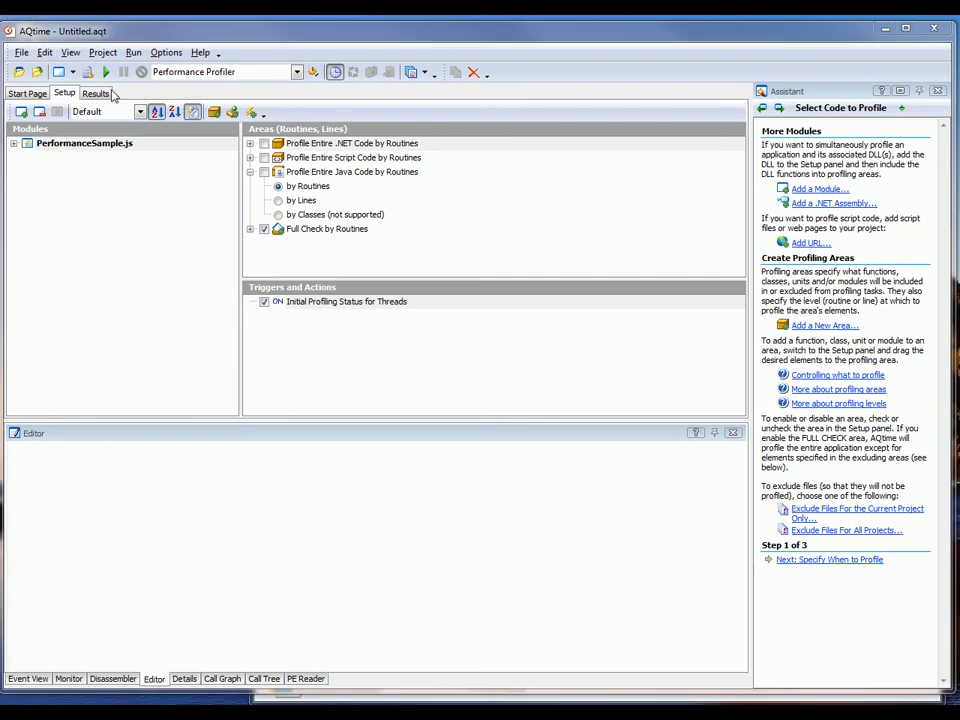
pyautogui.click(105, 72)
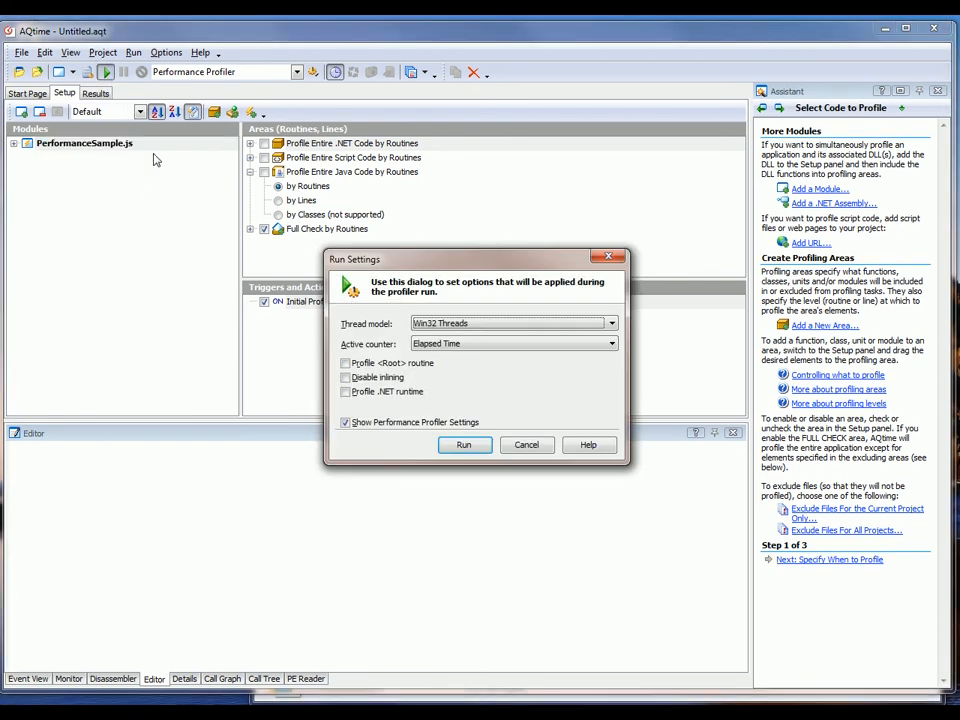
pyautogui.click(464, 446)
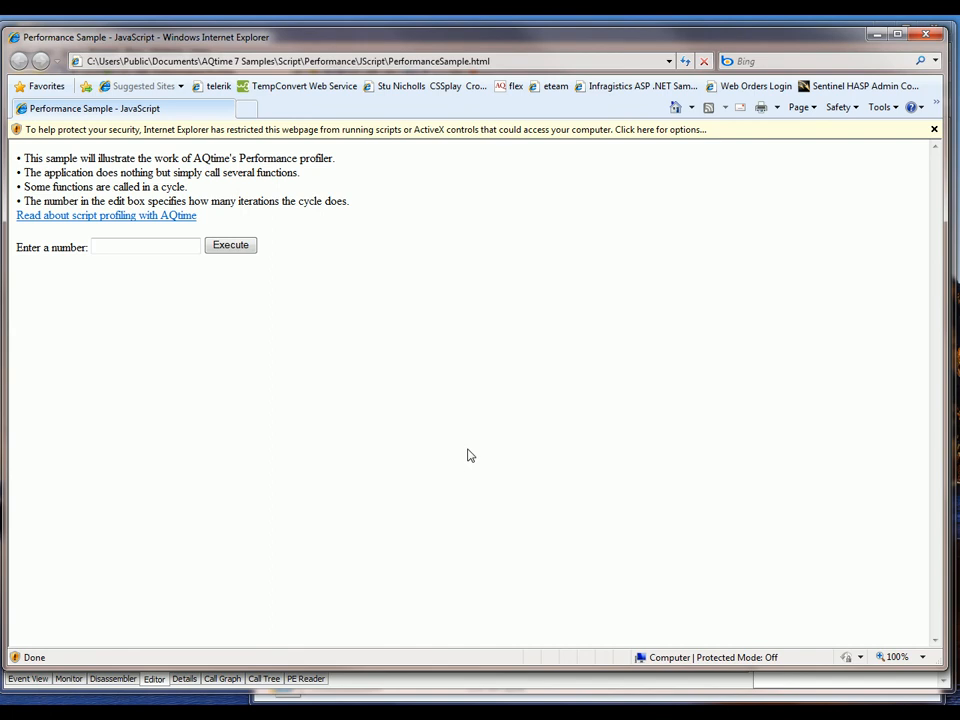
# Step: Allow the blocked content of the sample page, execute its test with the number 10, and close the browser to end the run
pyautogui.click(600, 133)
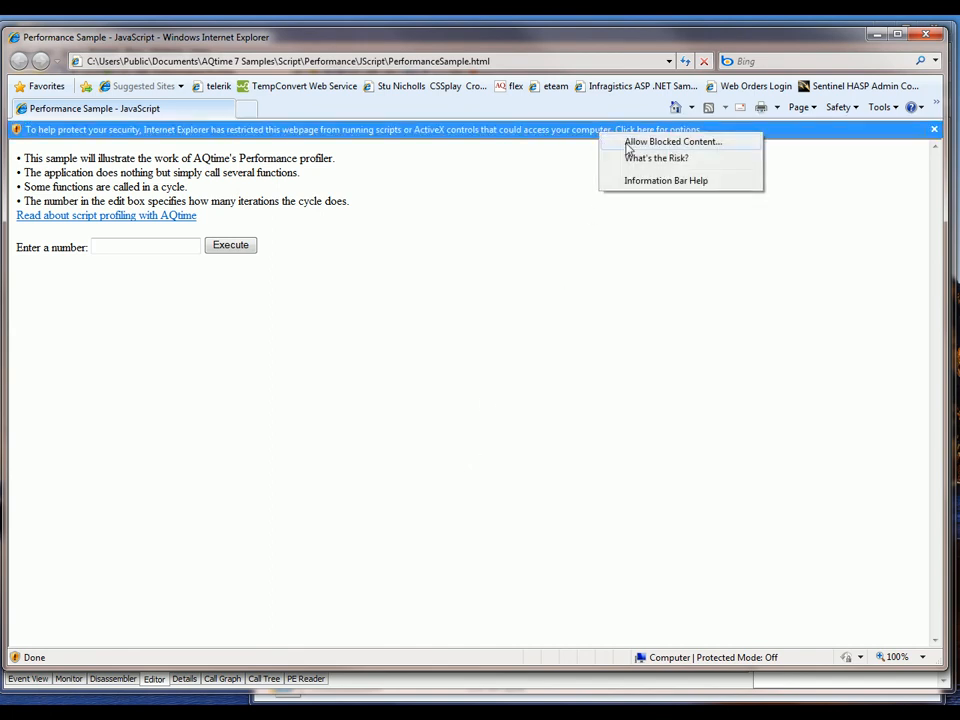
pyautogui.click(628, 143)
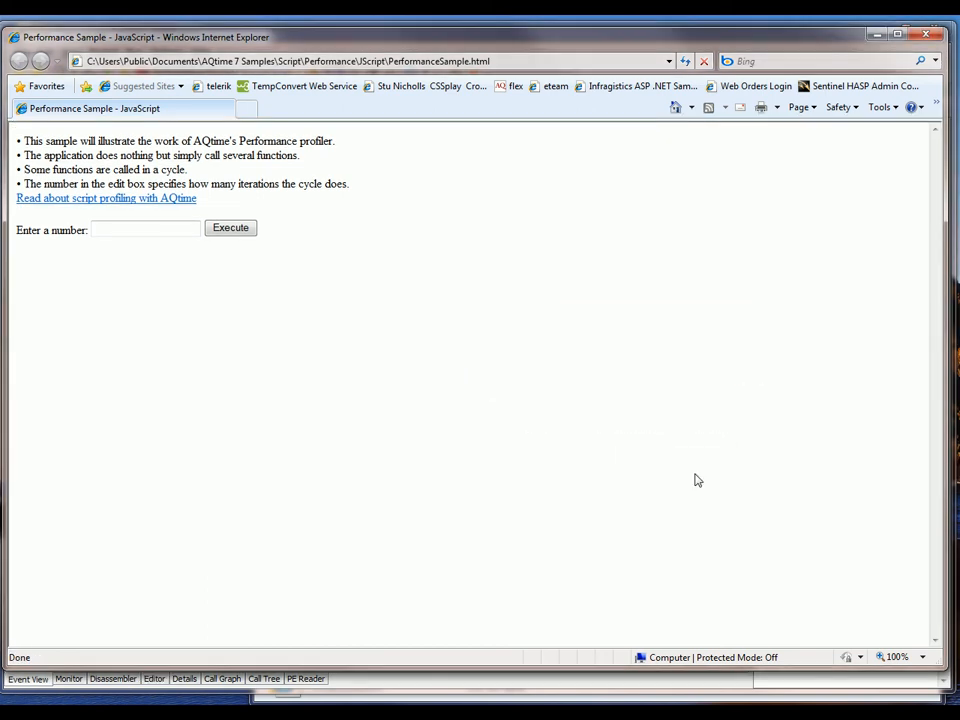
pyautogui.click(133, 230)
pyautogui.write('10')
pyautogui.click(243, 232)
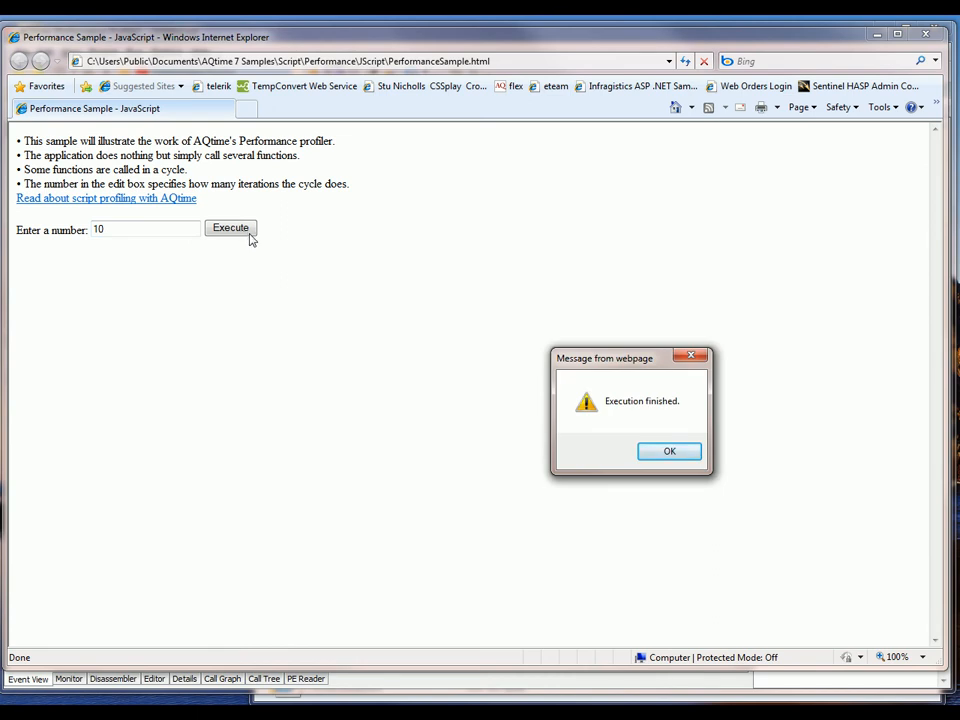
pyautogui.click(669, 453)
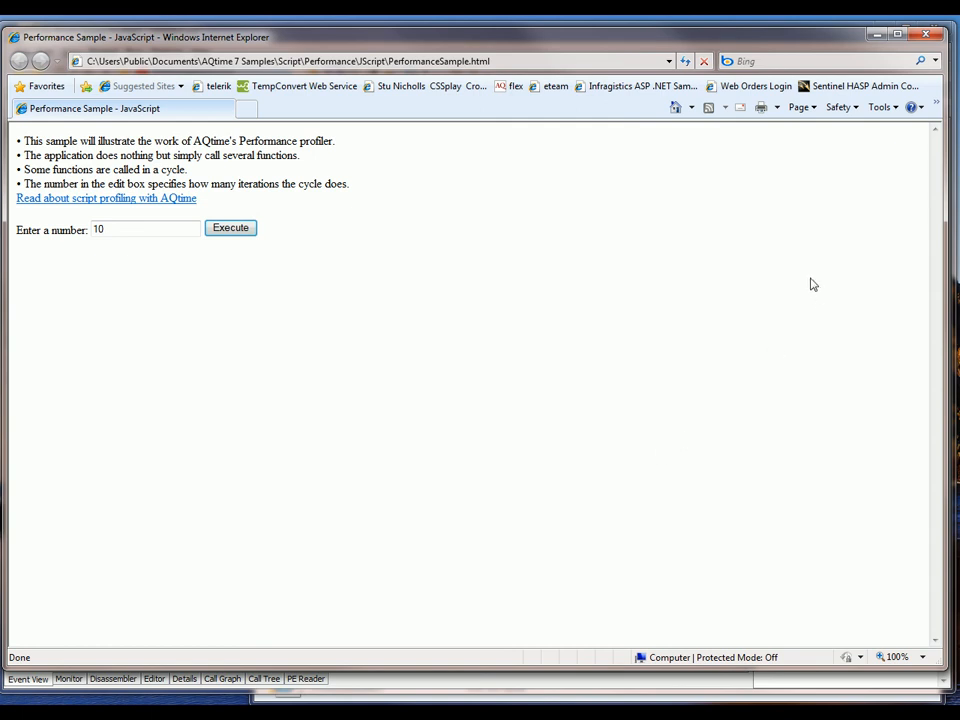
pyautogui.click(925, 36)
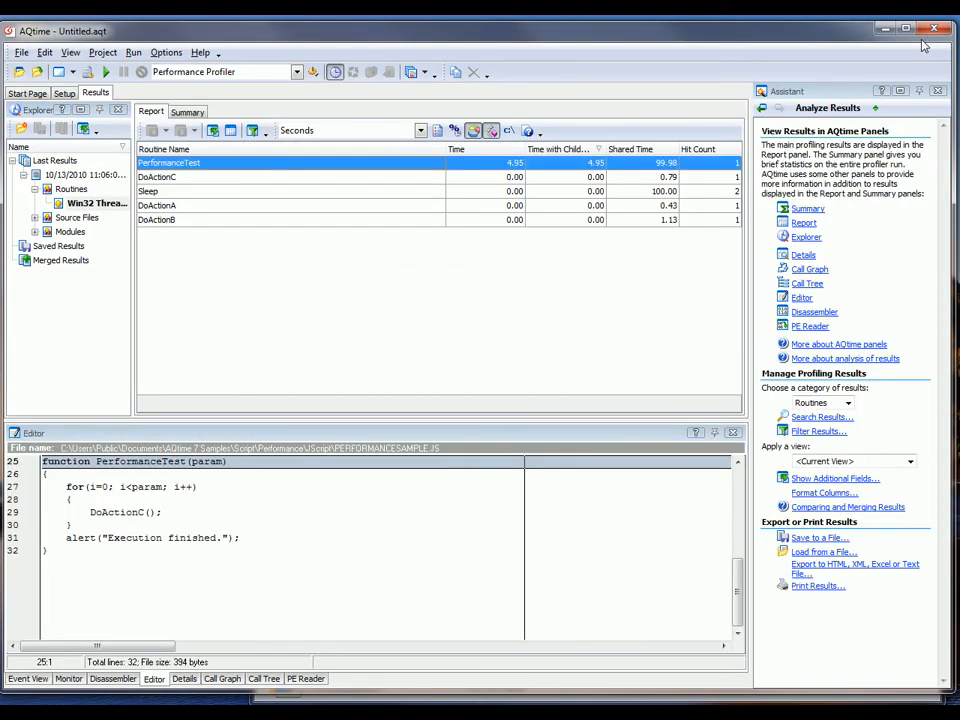
# Step: Review the profiling summary's session information and expand the performance hot spots, including the worst performance by routine body only
pyautogui.click(188, 112)
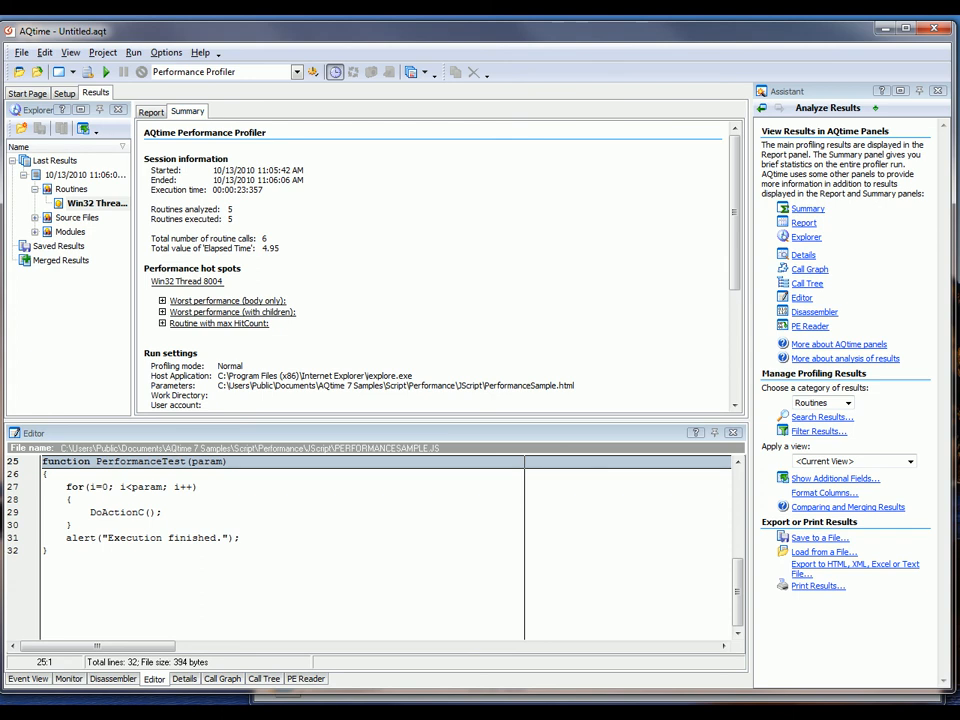
pyautogui.moveTo(272, 192); pyautogui.dragTo(321, 191)
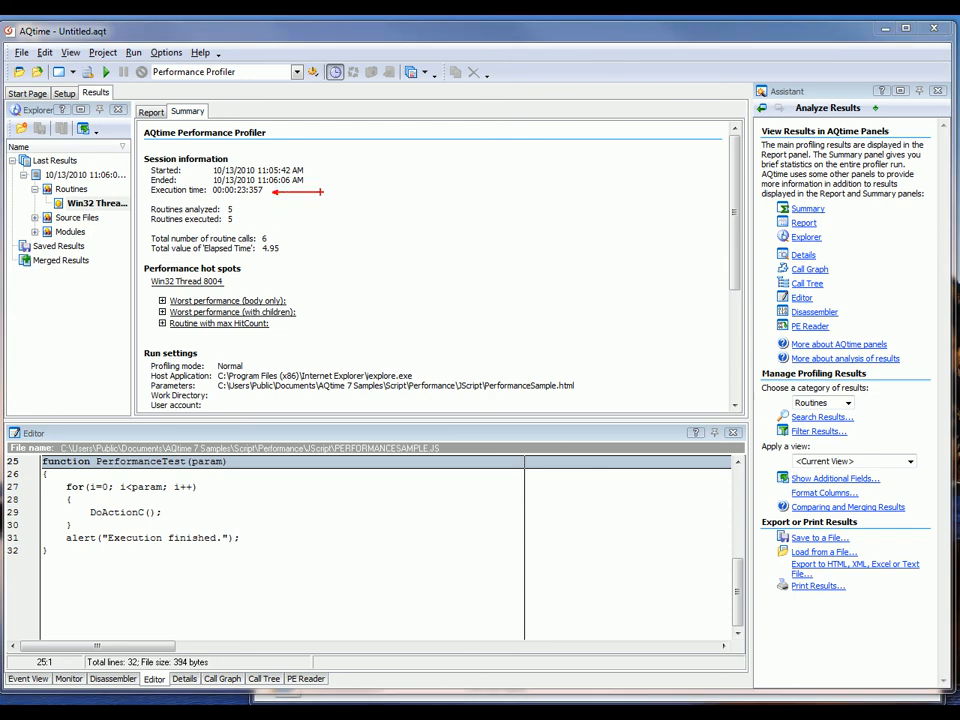
pyautogui.moveTo(243, 209); pyautogui.dragTo(295, 209)
pyautogui.click(162, 300)
pyautogui.click(162, 381)
pyautogui.scroll(-3, 315, 304)
# Step: Return to the routine report and try to add the Code Type column in front of Routine Name using the Field Chooser
pyautogui.click(152, 113)
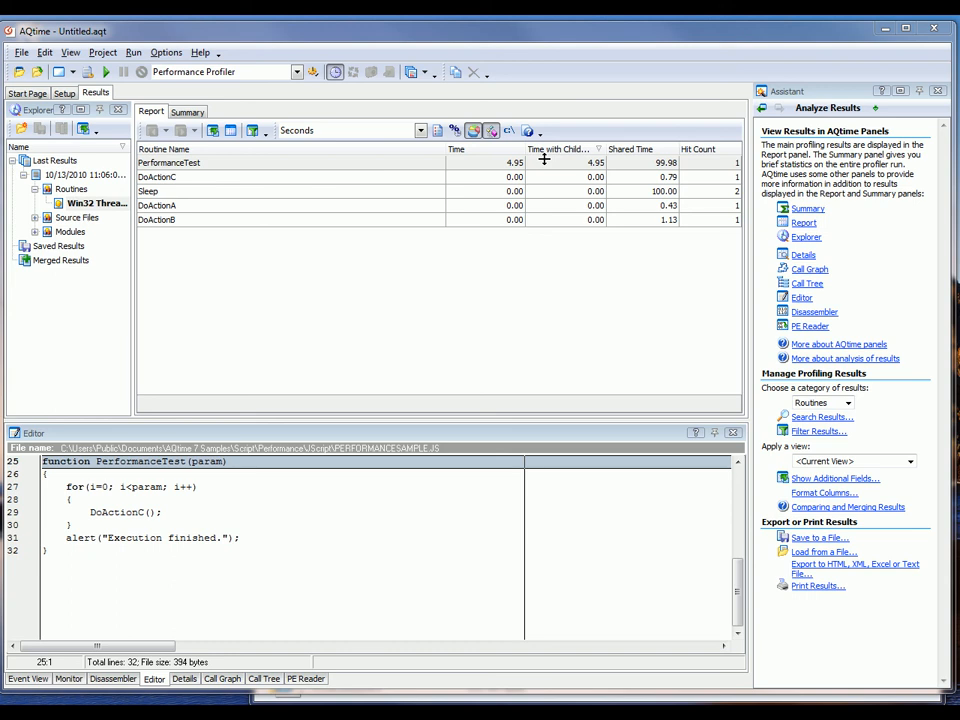
pyautogui.click(369, 150)
pyautogui.rightClick(369, 154)
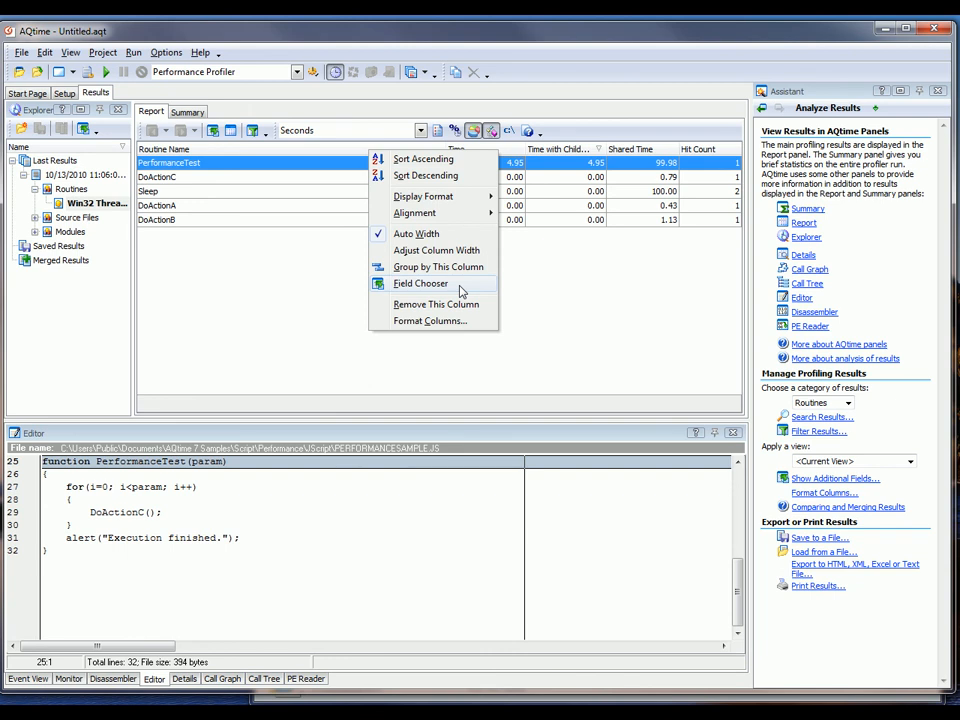
pyautogui.click(461, 291)
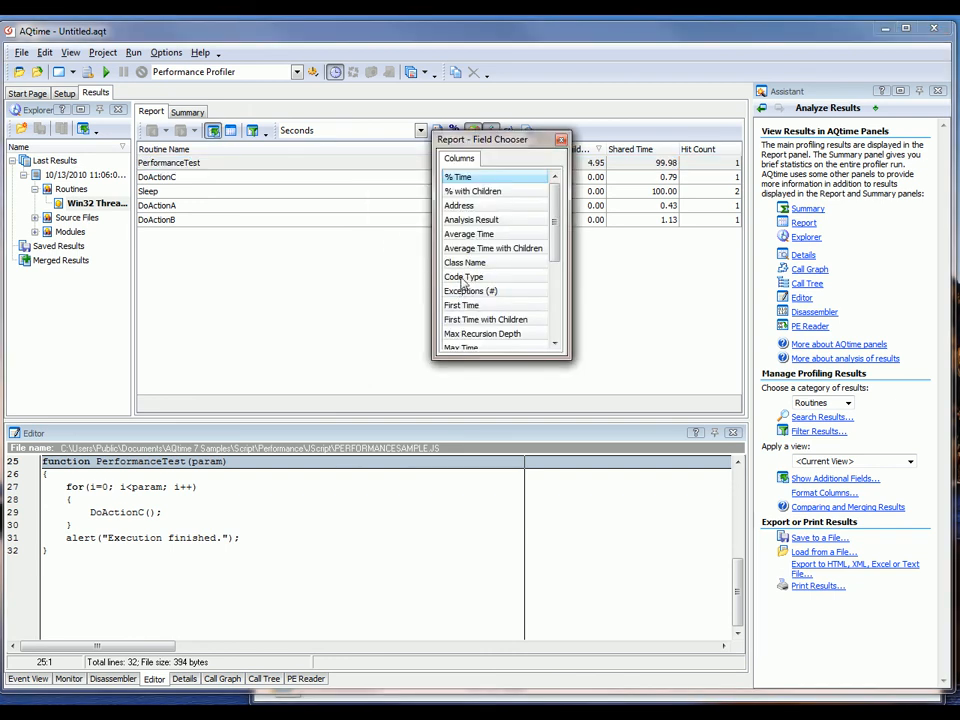
pyautogui.moveTo(463, 284); pyautogui.dragTo(150, 156)
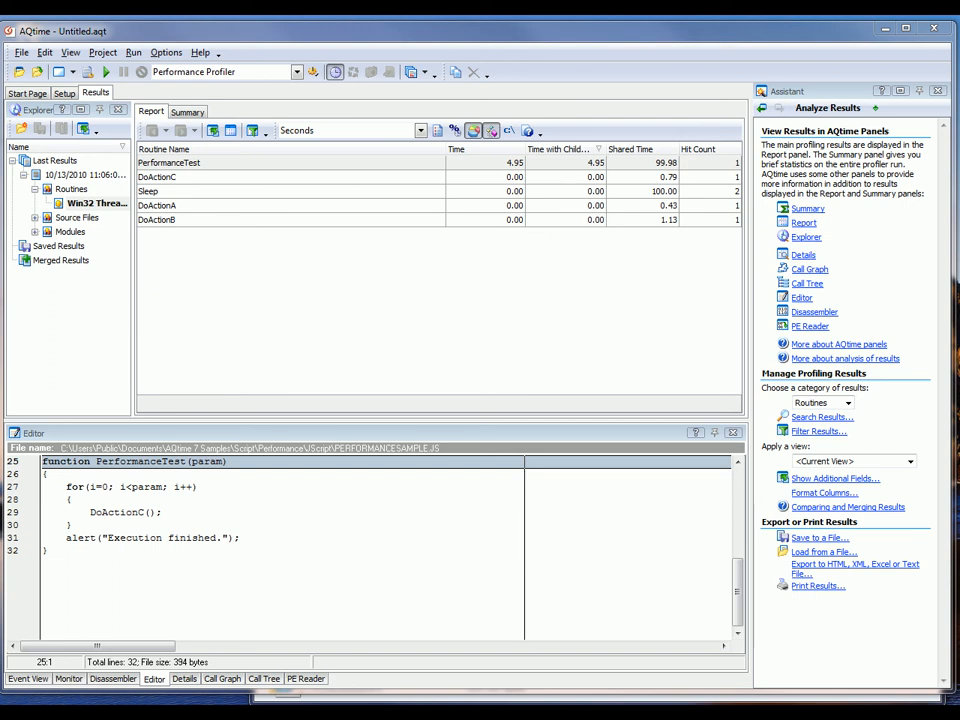
# Step: Select the DoActionC routine in the report and examine its source code, then its parent and child calls in Details
pyautogui.click(338, 191)
pyautogui.click(337, 177)
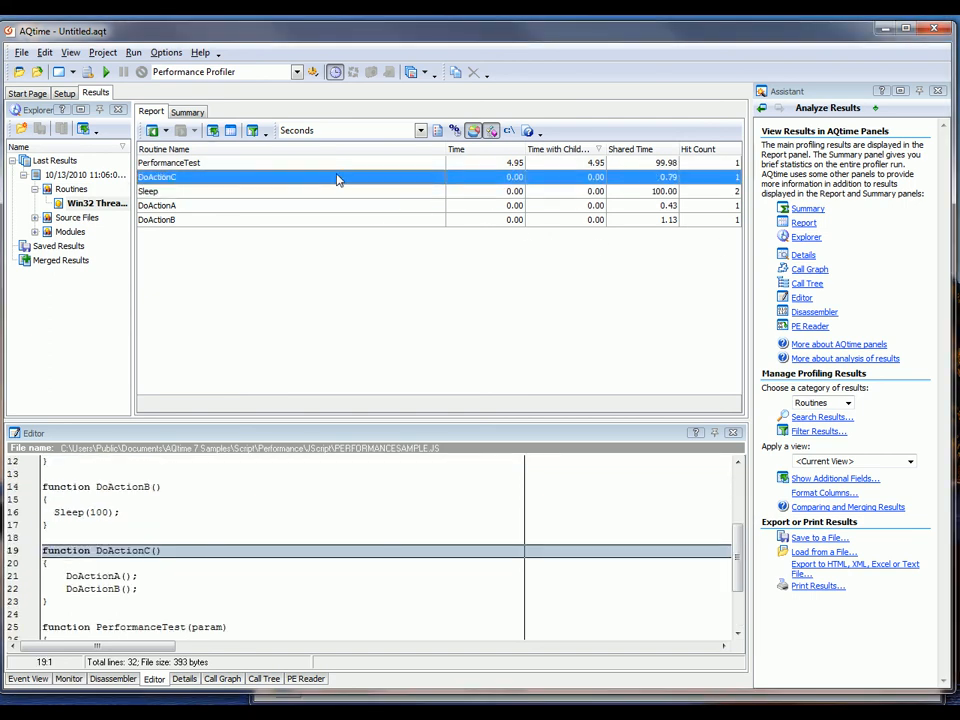
pyautogui.click(184, 679)
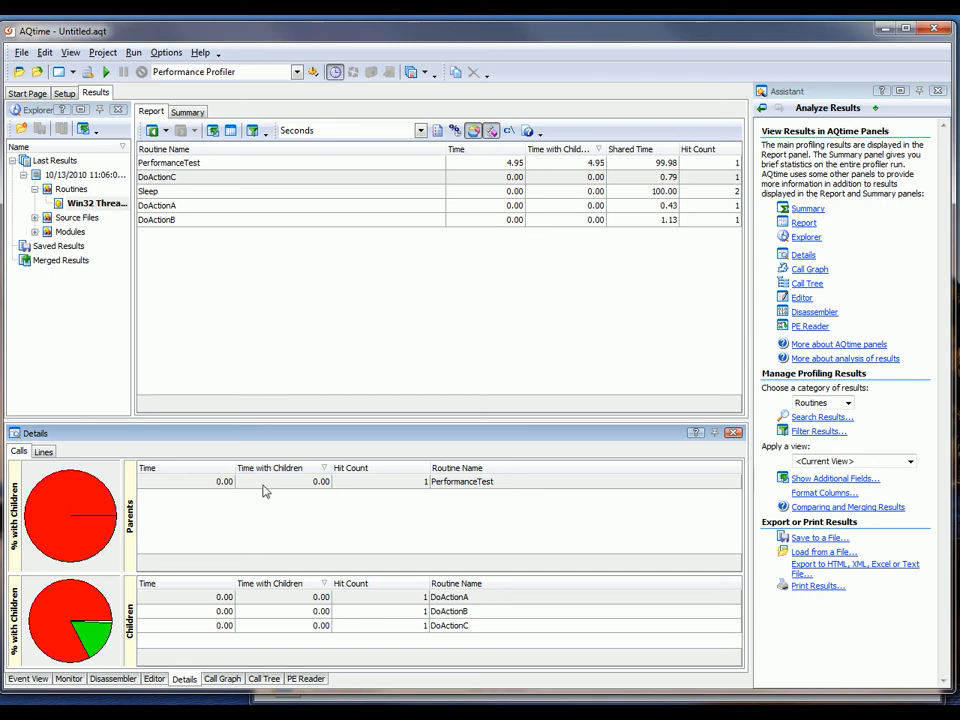
pyautogui.click(474, 488)
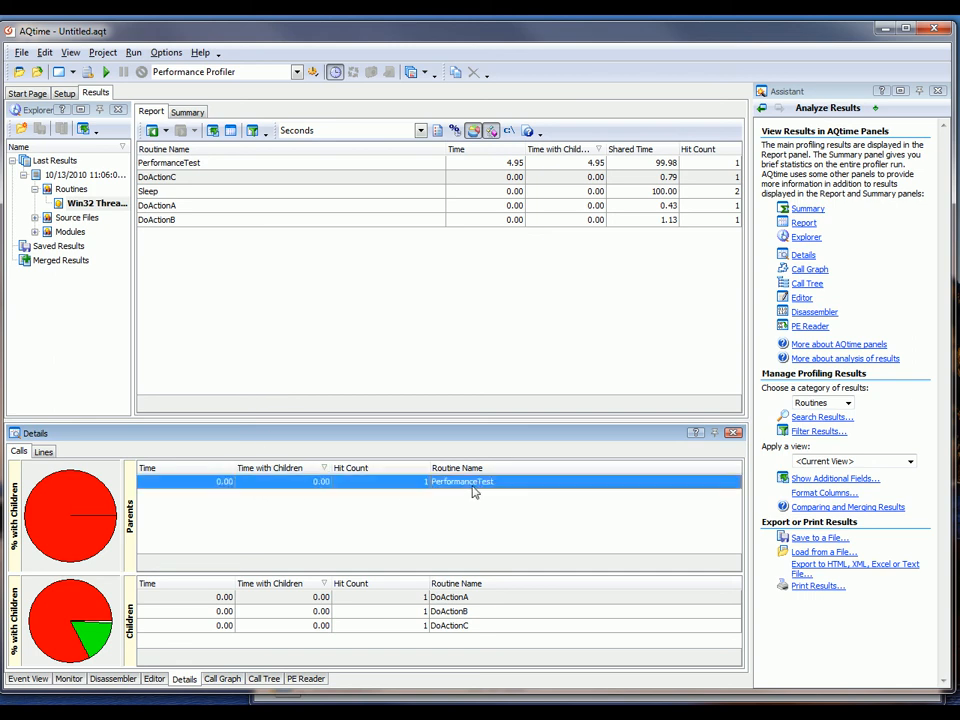
pyautogui.click(484, 611)
pyautogui.click(484, 600)
pyautogui.click(484, 612)
pyautogui.click(485, 627)
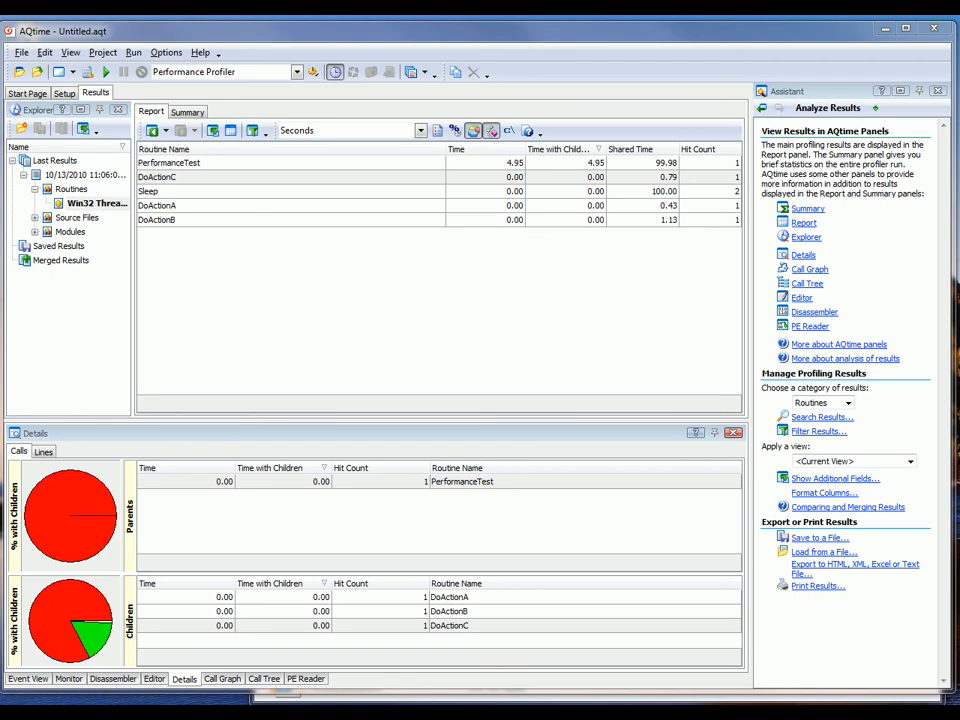
# Step: View the call graph of DoActionC, then go back to its source code in the Editor
pyautogui.click(214, 680)
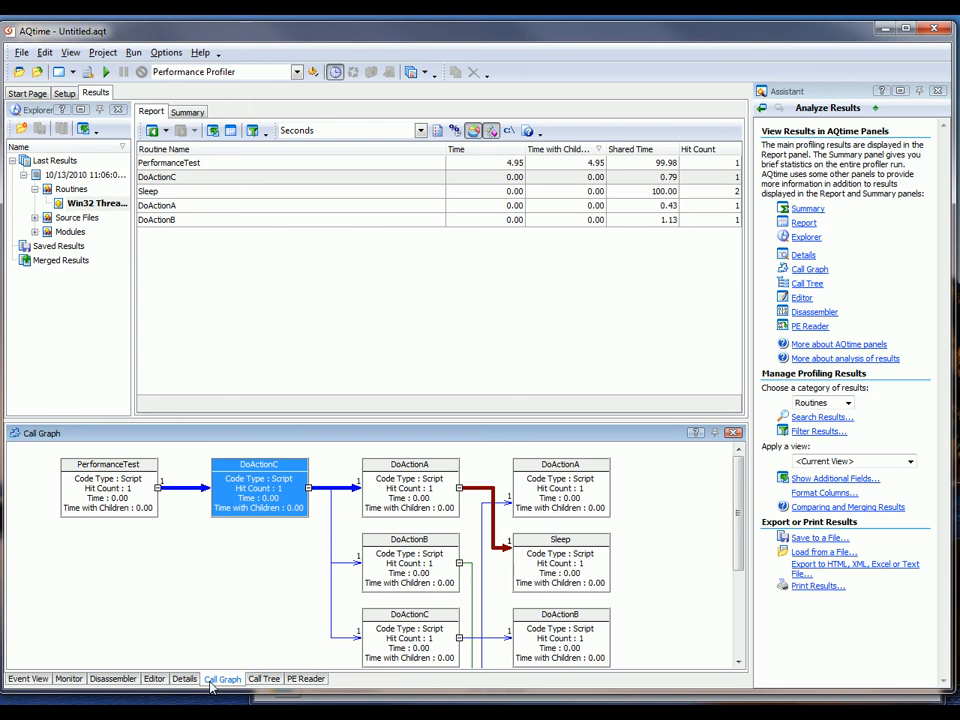
pyautogui.click(156, 680)
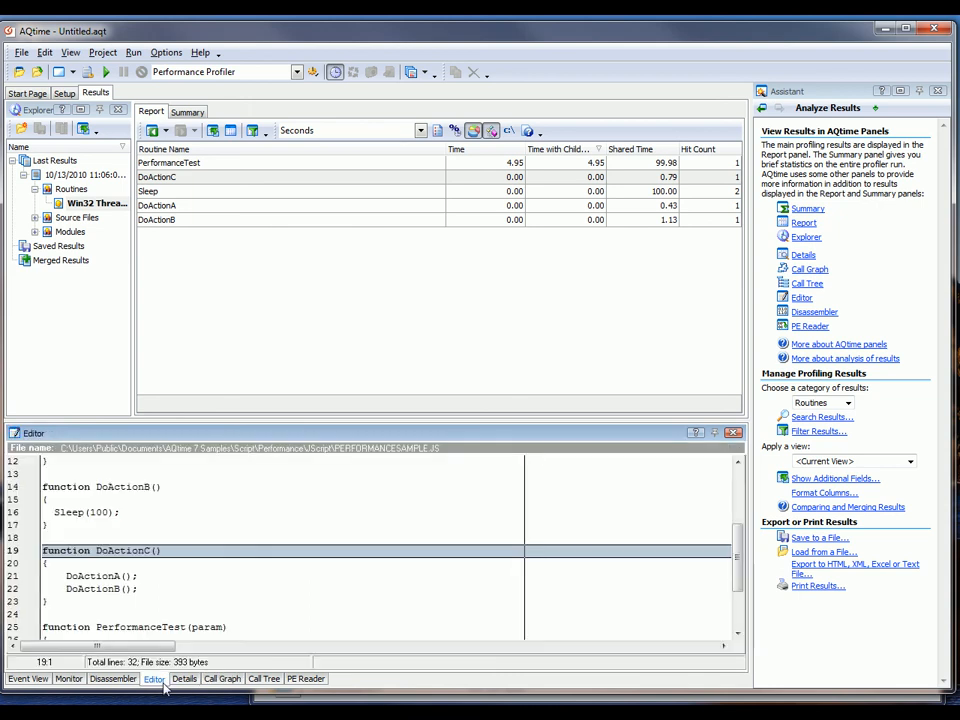